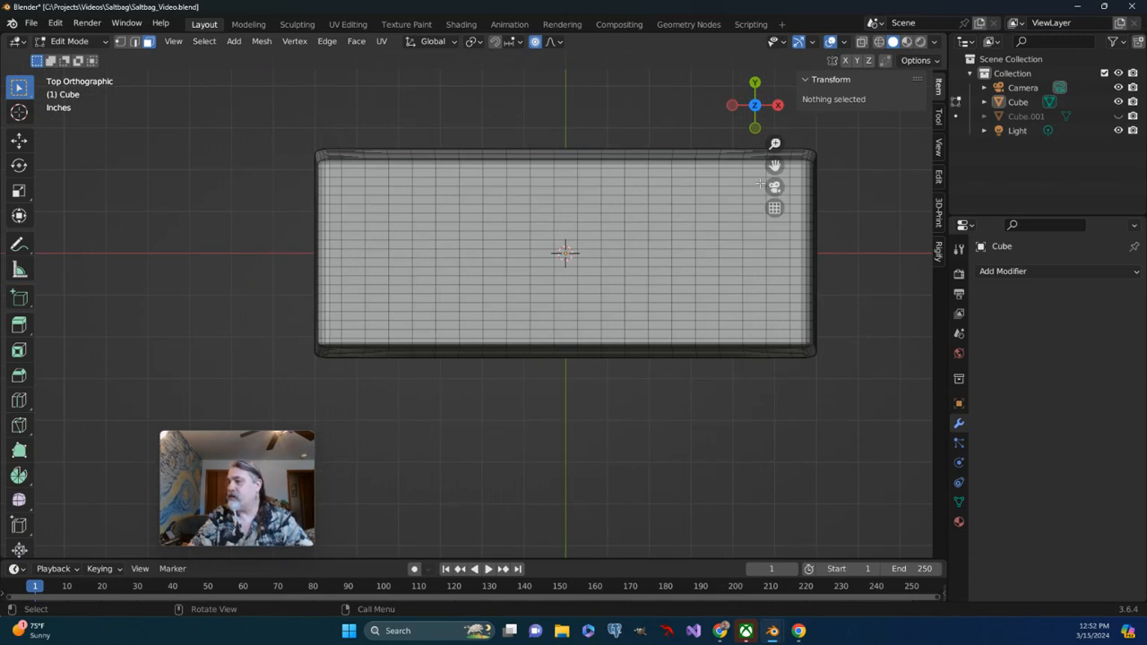
# Step: Extrude the narrow strip of faces along the middle of the bag's top straight up to a median Z of about 51.6 inches
pyautogui.moveTo(774, 165); pyautogui.dragTo(679, 176)
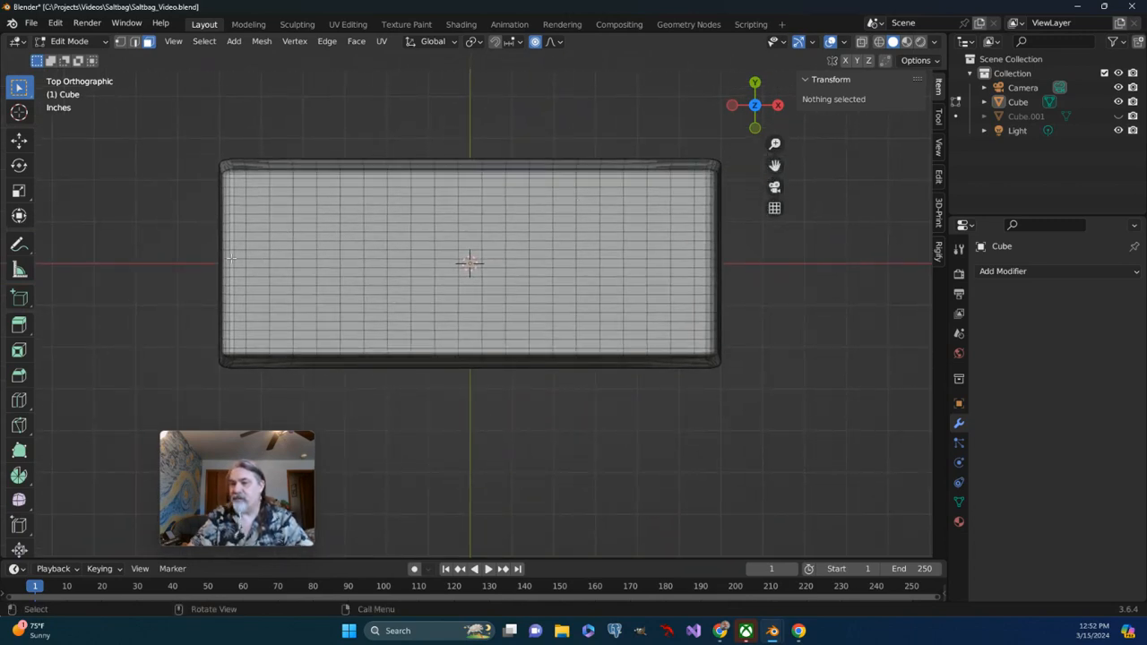
pyautogui.press('b')
pyautogui.moveTo(361, 265); pyautogui.dragTo(704, 265)
pyautogui.scroll(-1, 714, 298)
pyautogui.moveTo(713, 299); pyautogui.dragTo(604, 194, button='middle')
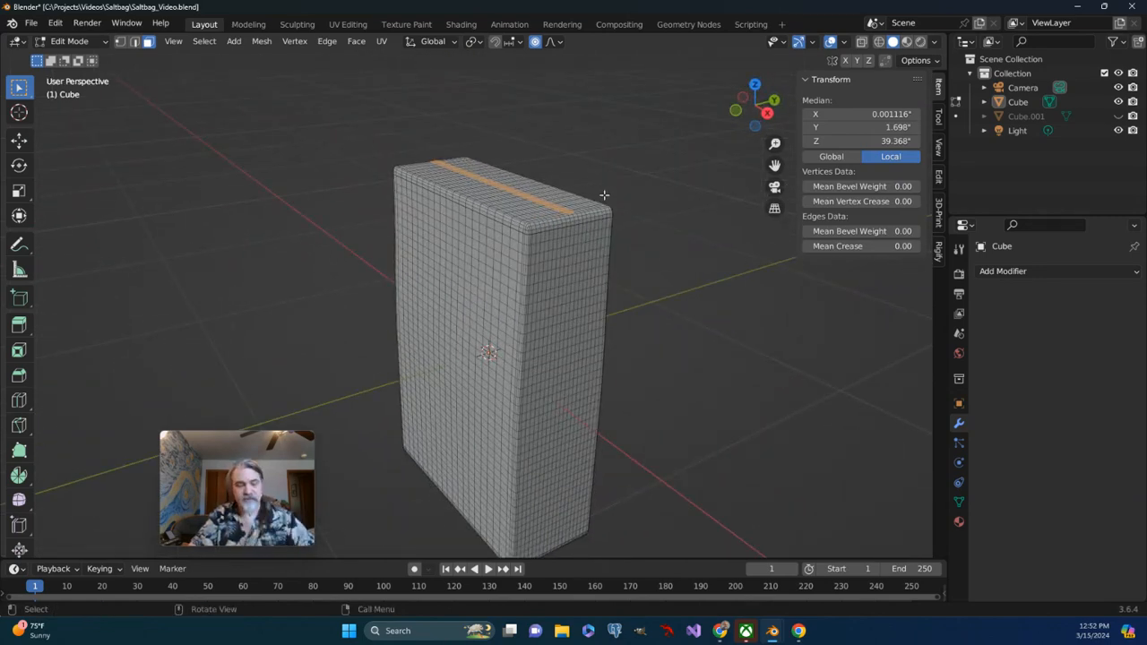
pyautogui.press('e')
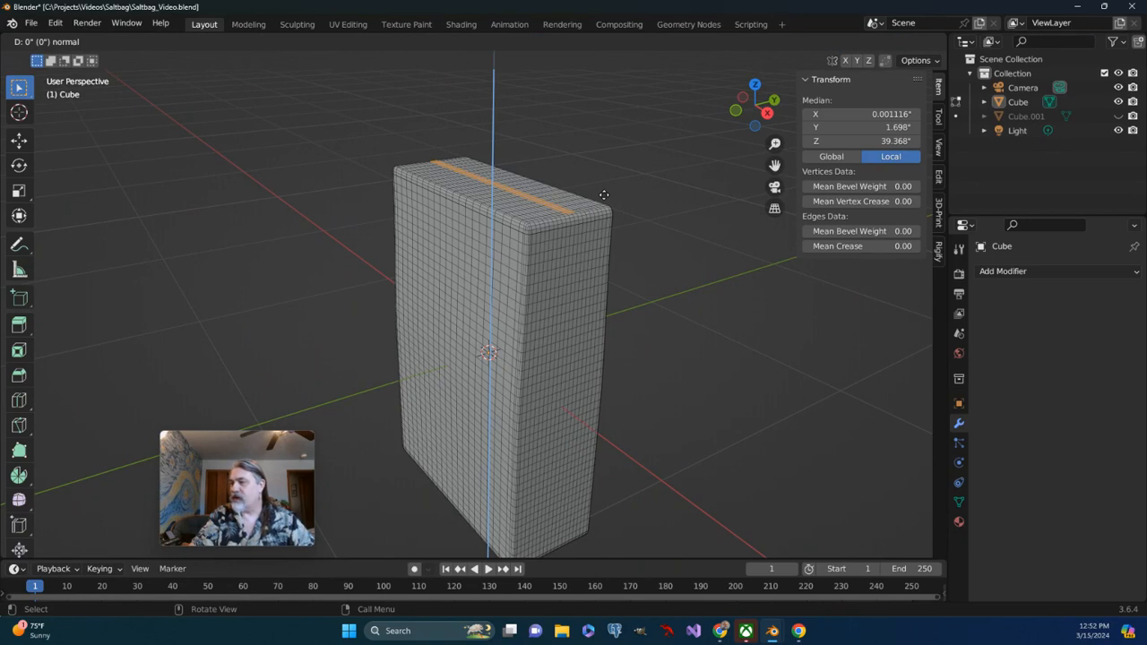
pyautogui.click(606, 134)
pyautogui.moveTo(542, 184); pyautogui.dragTo(383, 195, button='middle')
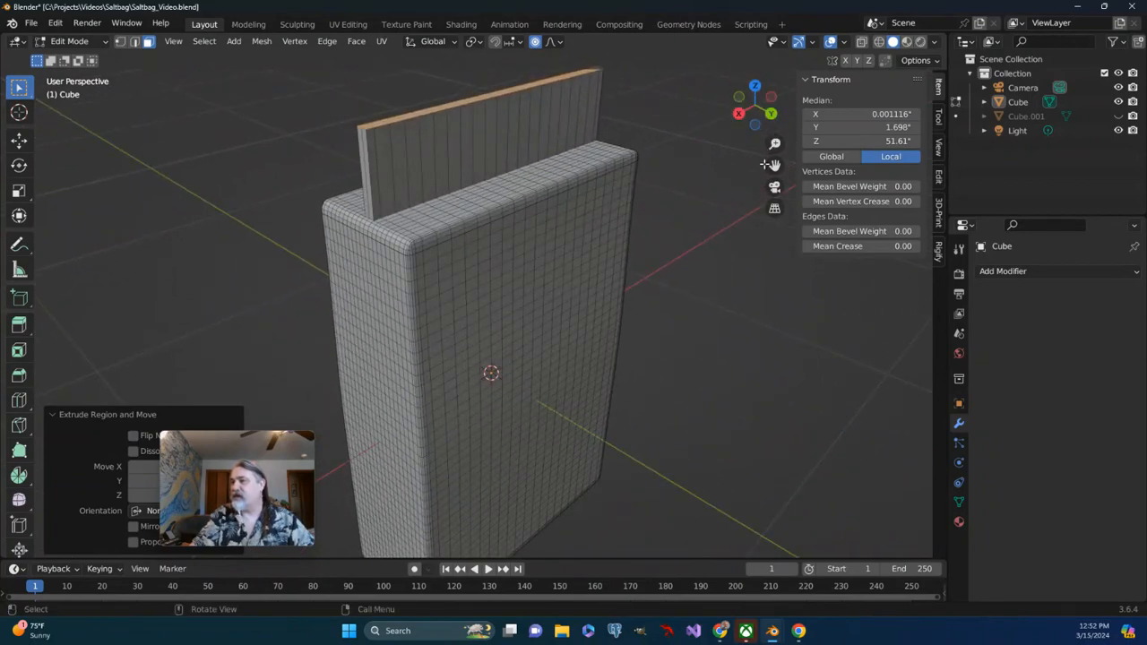
# Step: Try to scale the flap's top faces to about 0.53 along Y with proportional editing on, and undo the scaling
pyautogui.moveTo(774, 166); pyautogui.dragTo(703, 243)
pyautogui.moveTo(536, 215); pyautogui.dragTo(418, 232, button='middle')
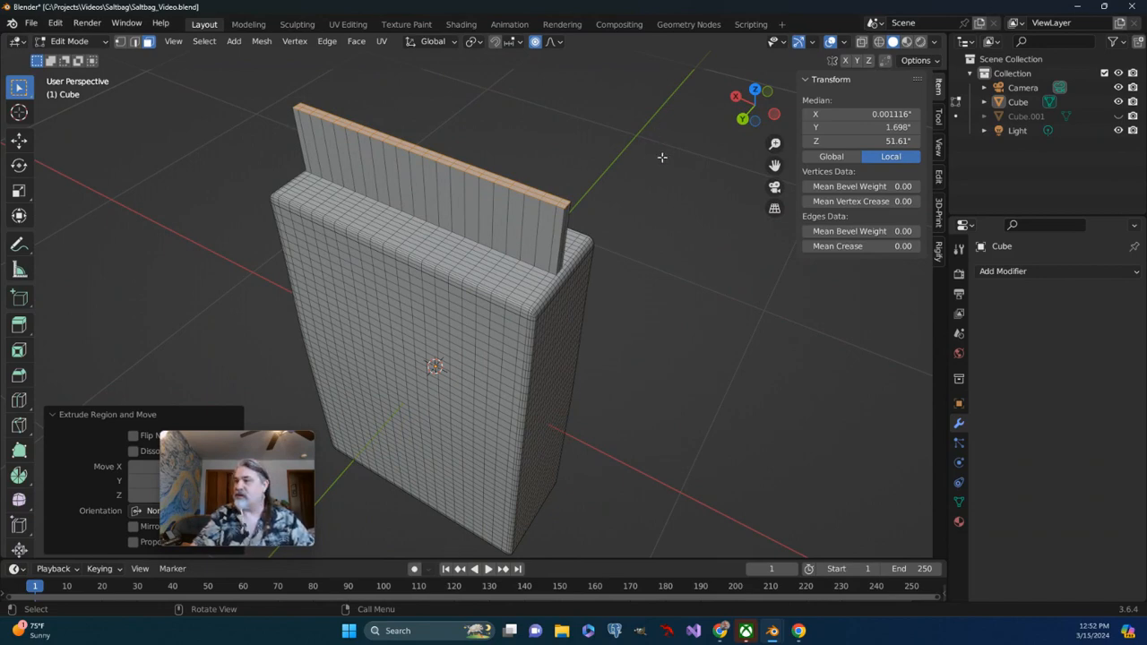
pyautogui.moveTo(661, 157); pyautogui.dragTo(671, 128, button='middle')
pyautogui.moveTo(754, 105); pyautogui.dragTo(626, 170)
pyautogui.press('s')
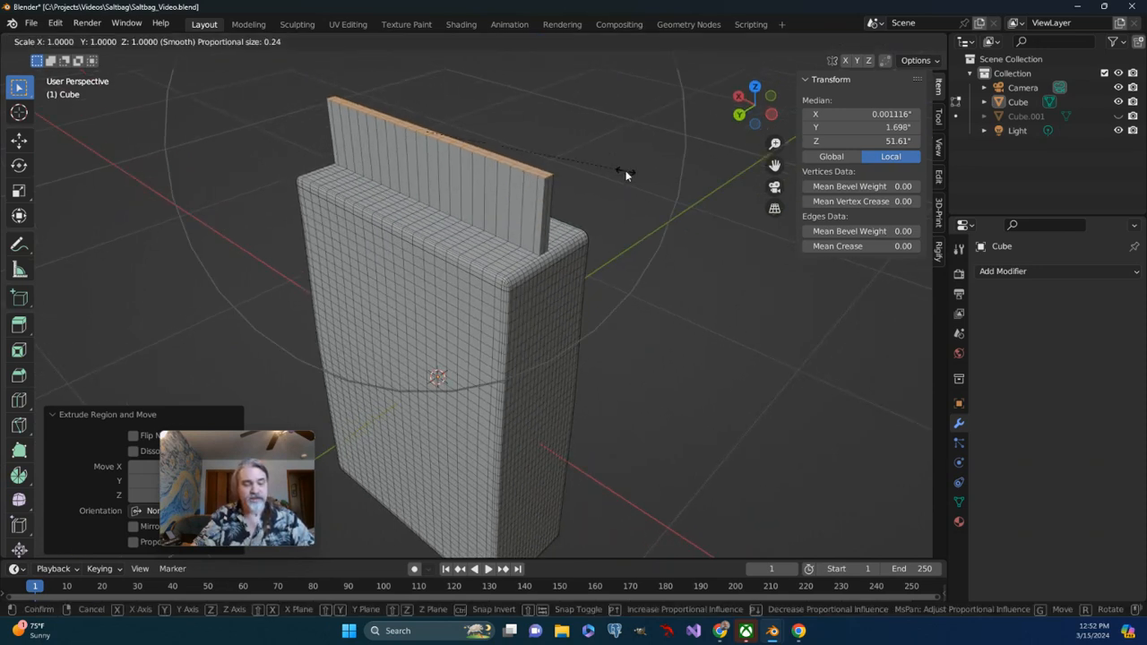
pyautogui.press('y')
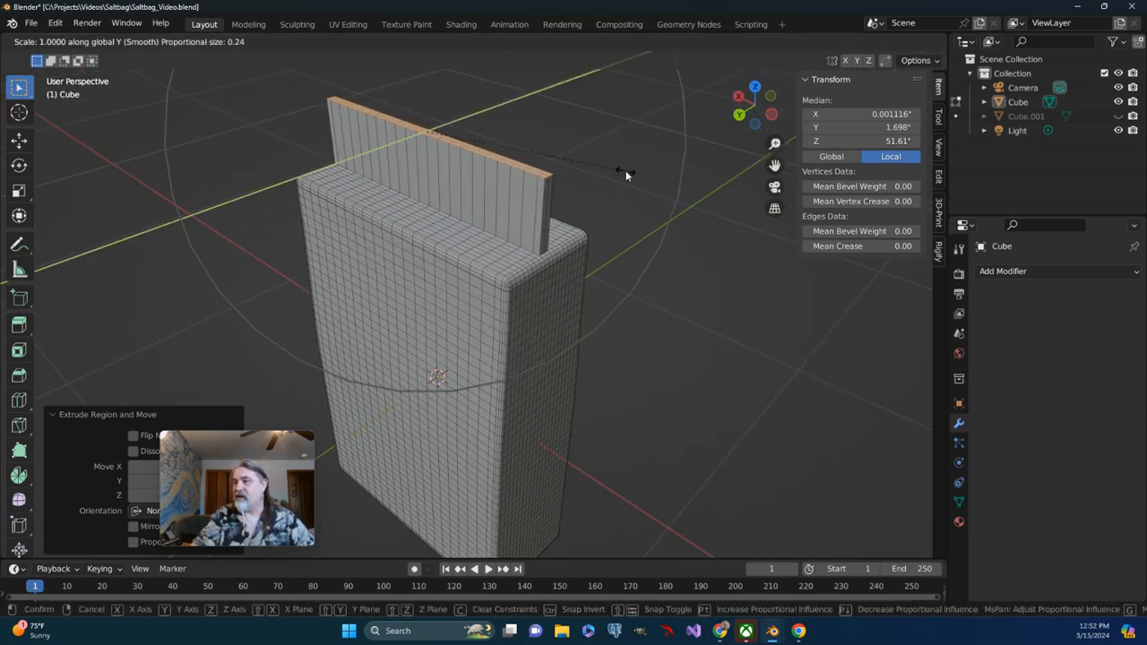
pyautogui.click(626, 173)
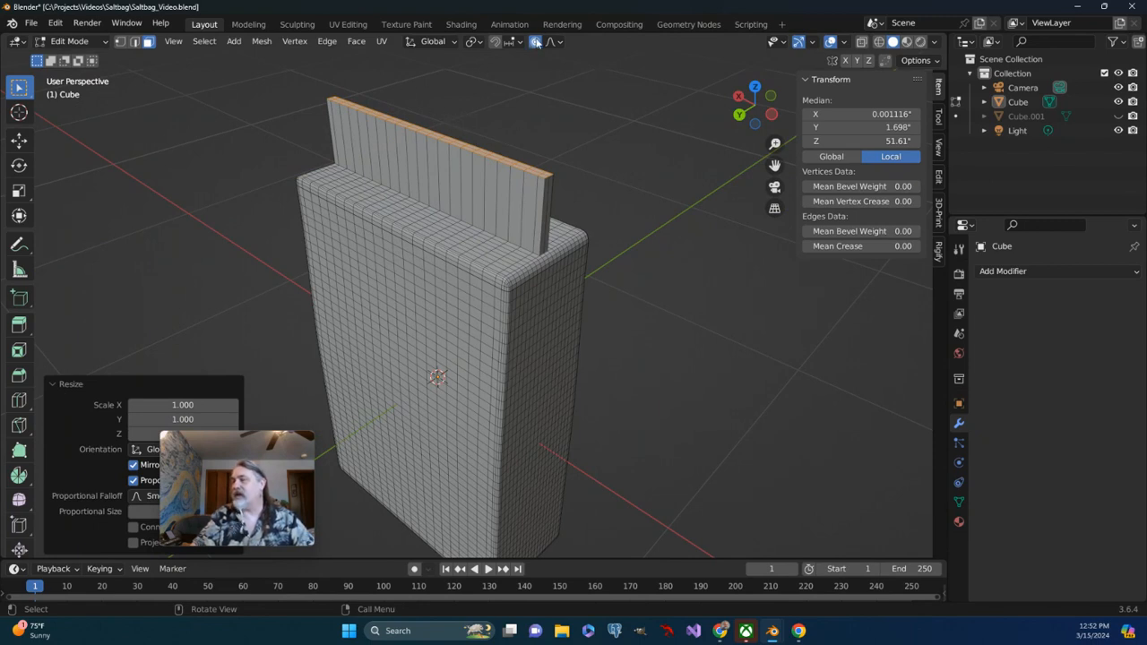
pyautogui.moveTo(618, 143); pyautogui.dragTo(615, 144, button='middle')
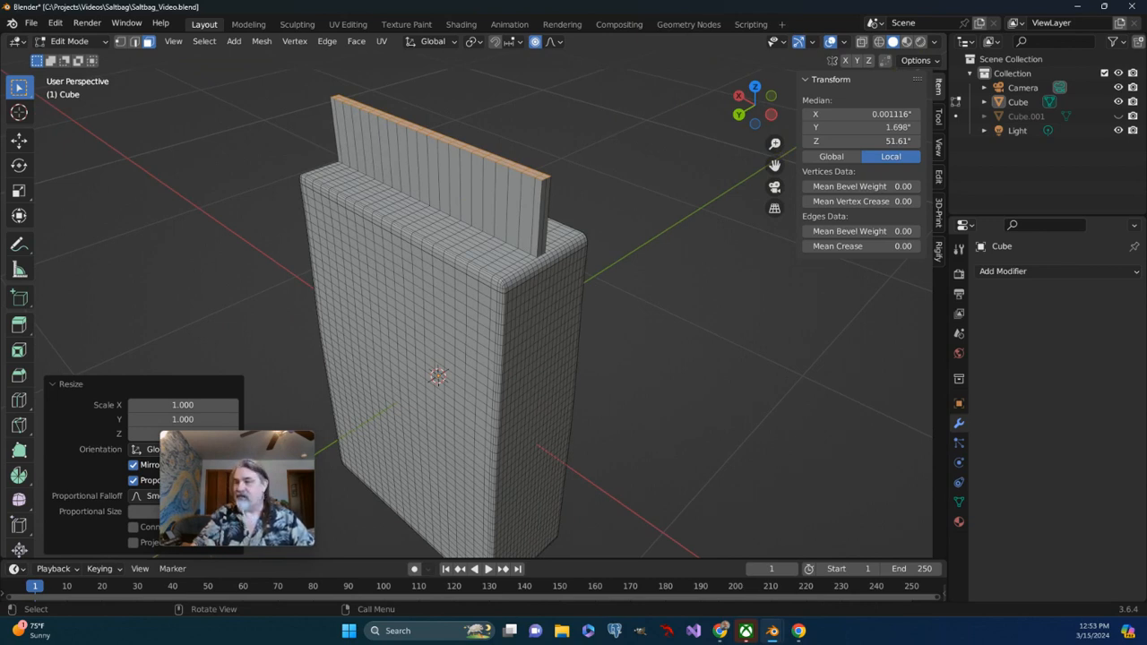
pyautogui.press('s')
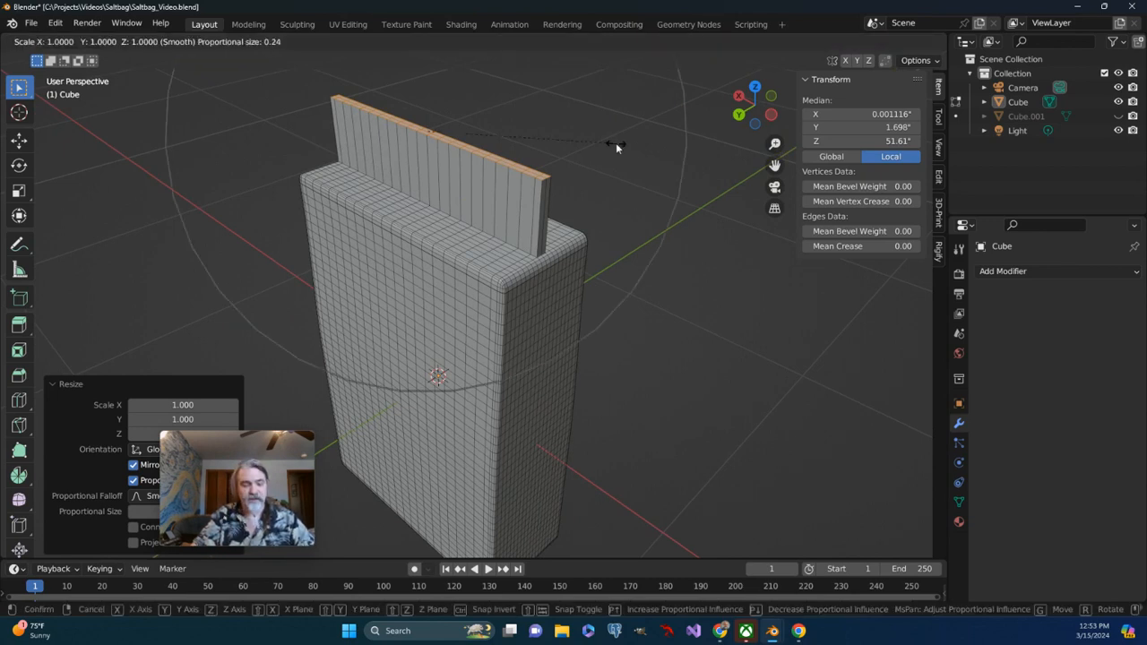
pyautogui.press('y')
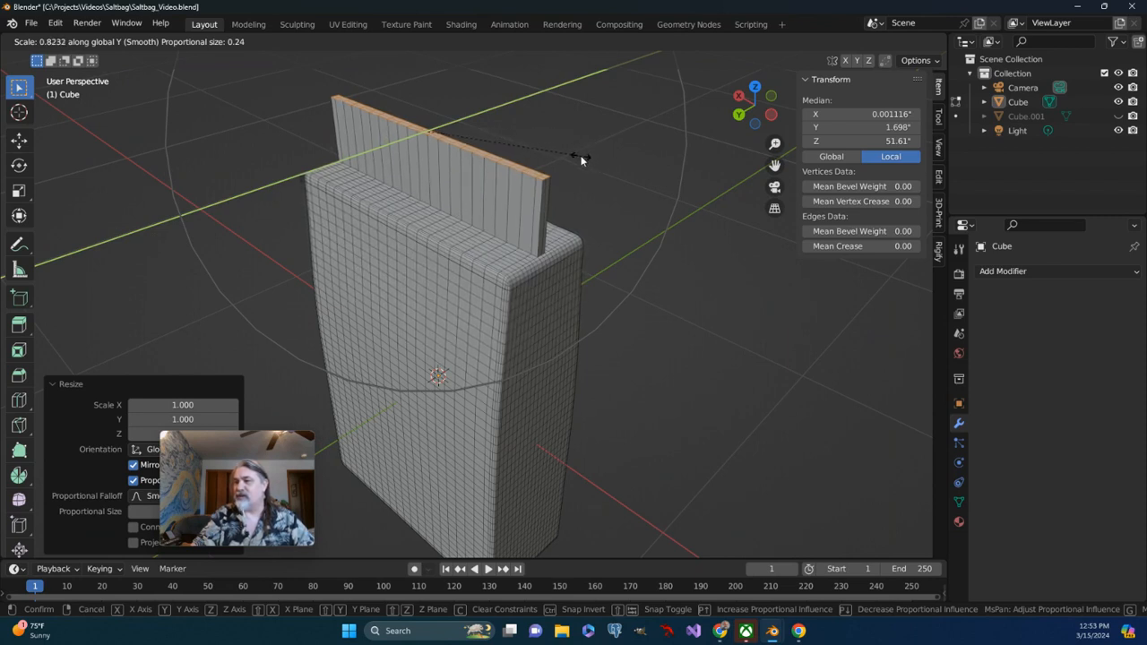
pyautogui.click(526, 154)
pyautogui.moveTo(527, 160); pyautogui.dragTo(515, 213, button='middle')
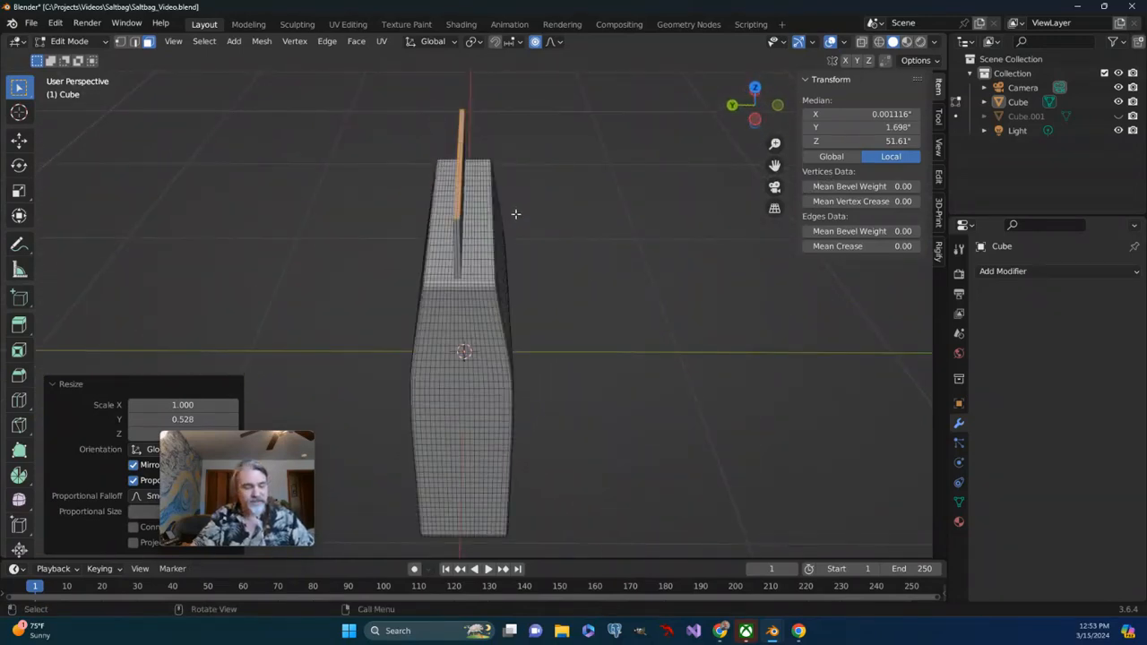
pyautogui.press('ctrl')
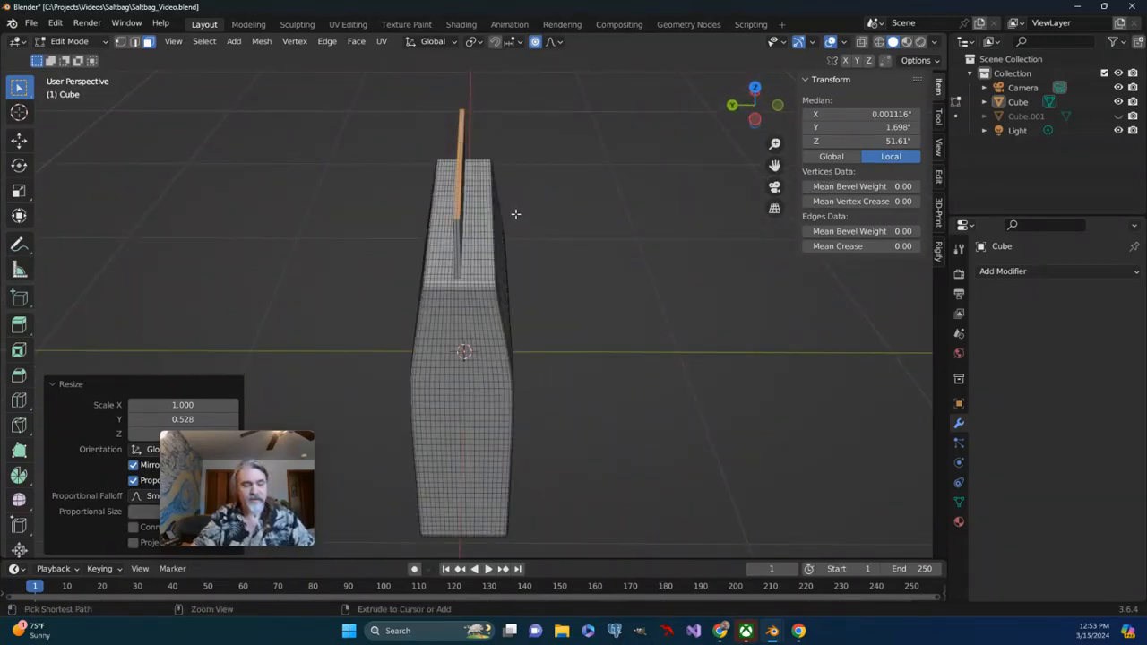
pyautogui.hotkey('ctrl', 'z')
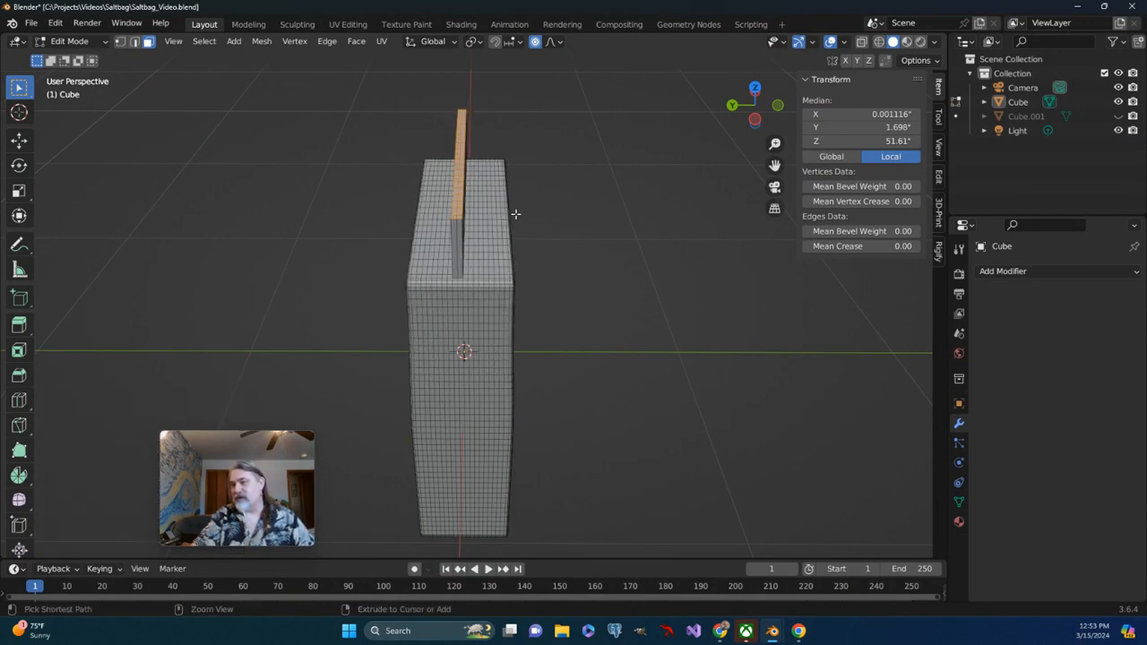
# Step: Scale the flap's top faces to about 0.967 along the global Y axis with proportional editing on
pyautogui.moveTo(549, 222)
pyautogui.mouseDown(button='middle')
pyautogui.moveTo(537, 223)
pyautogui.moveTo(550, 200)
pyautogui.mouseUp(button='middle')
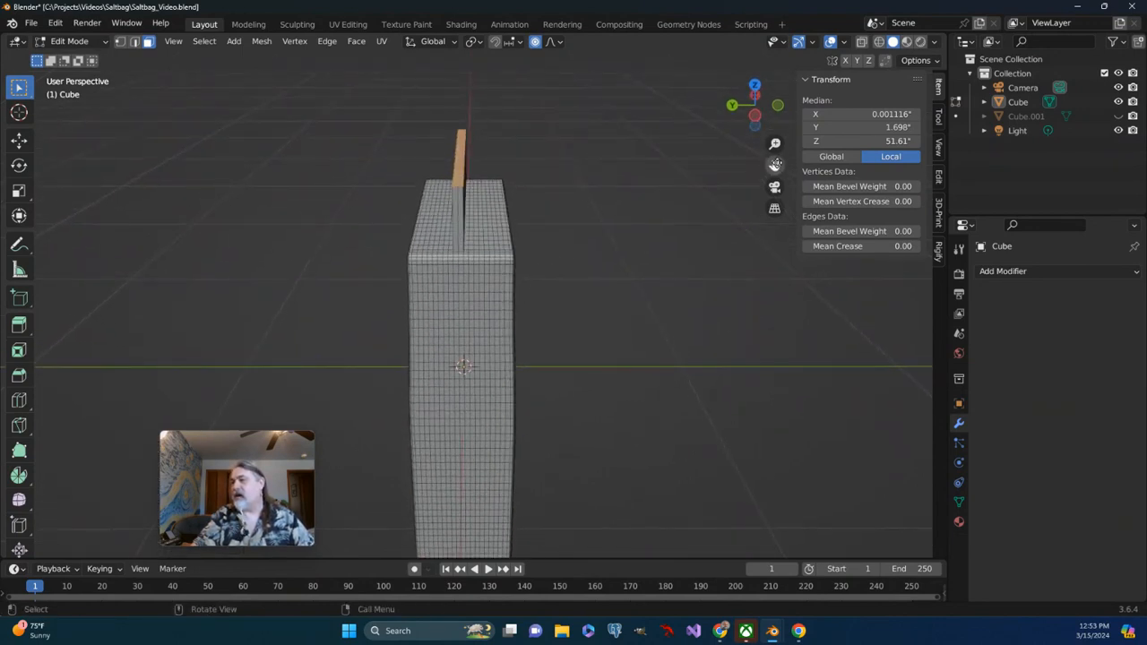
pyautogui.moveTo(775, 165); pyautogui.dragTo(788, 225)
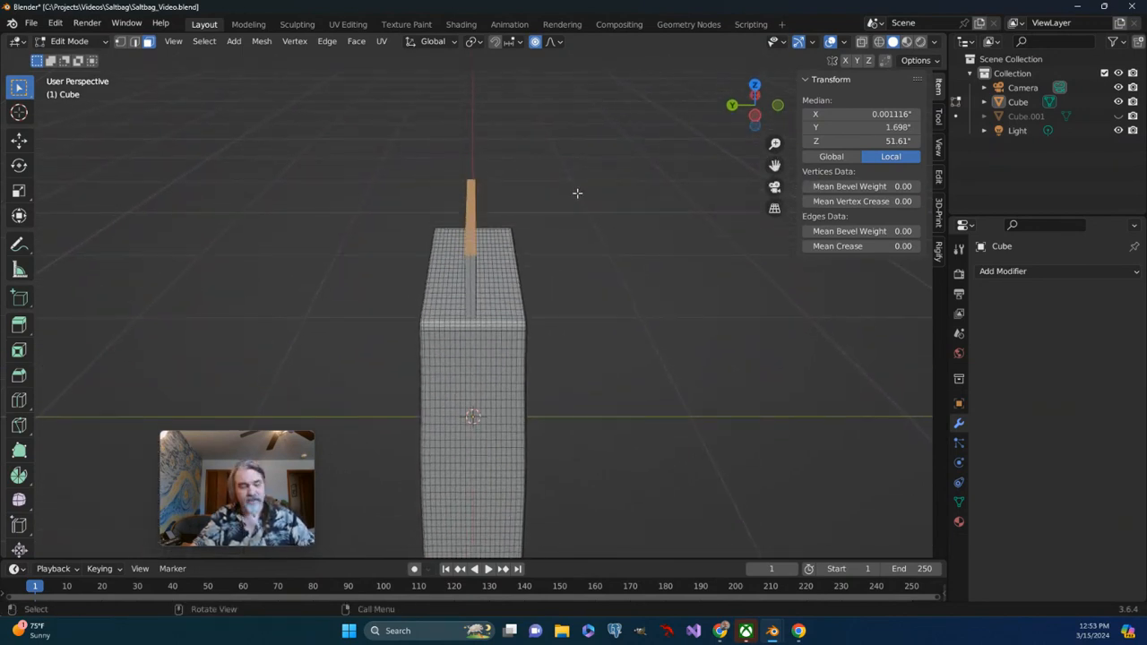
pyautogui.press('s')
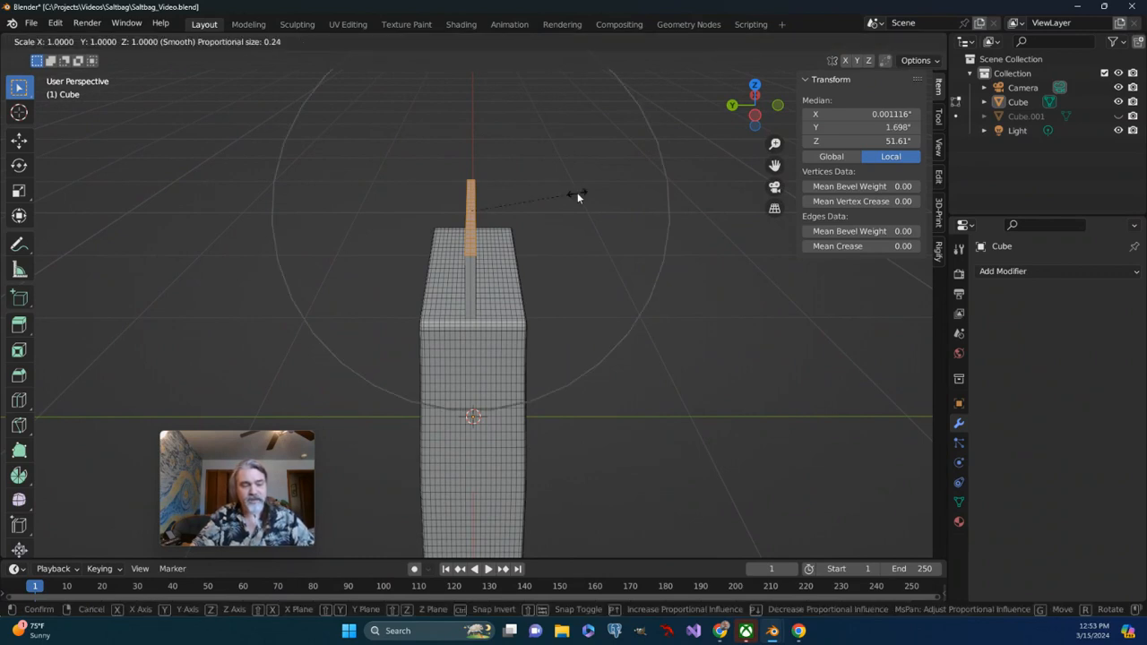
pyautogui.press('y')
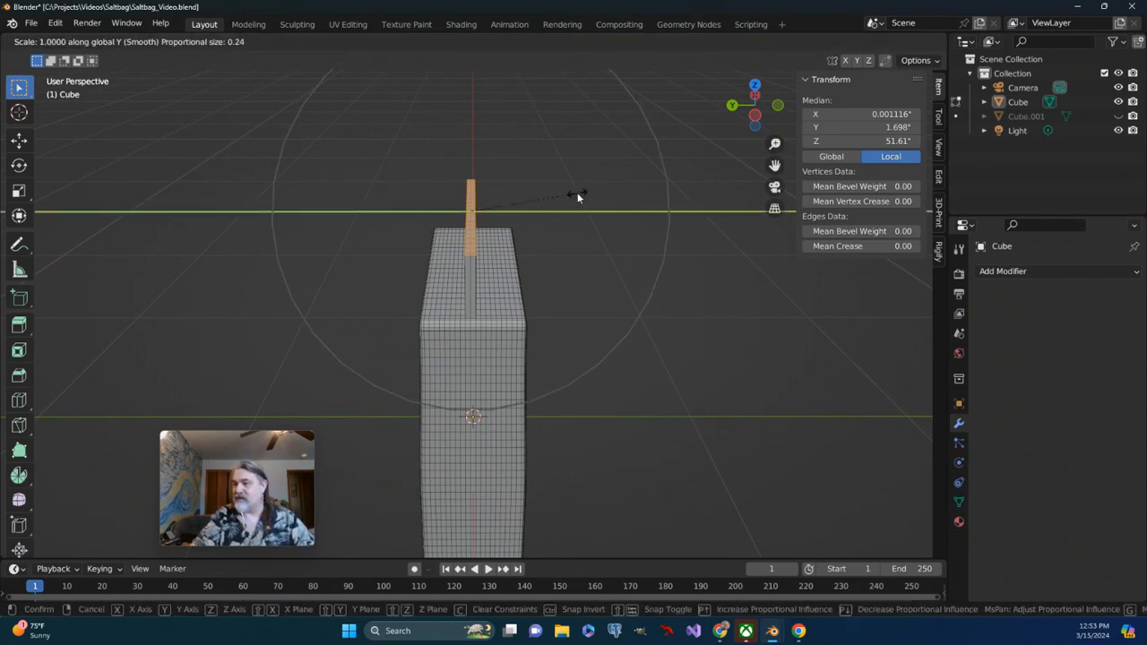
pyautogui.click(574, 193)
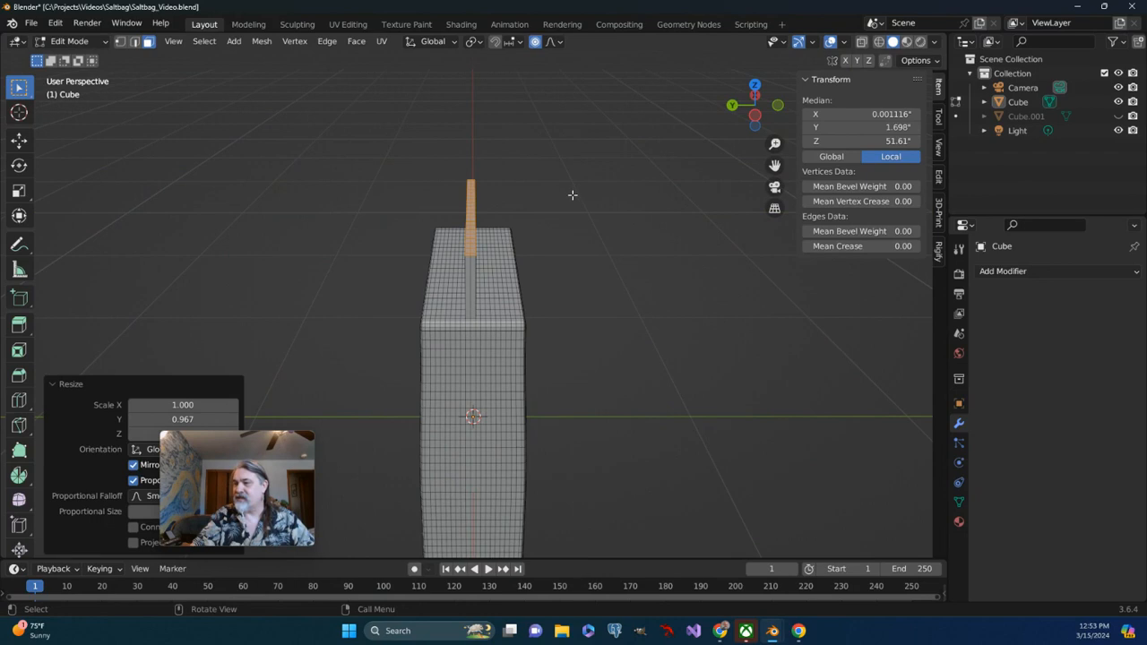
# Step: Turn off proportional editing and taper the flap by scaling its top faces to about 0.33 along Y
pyautogui.click(534, 43)
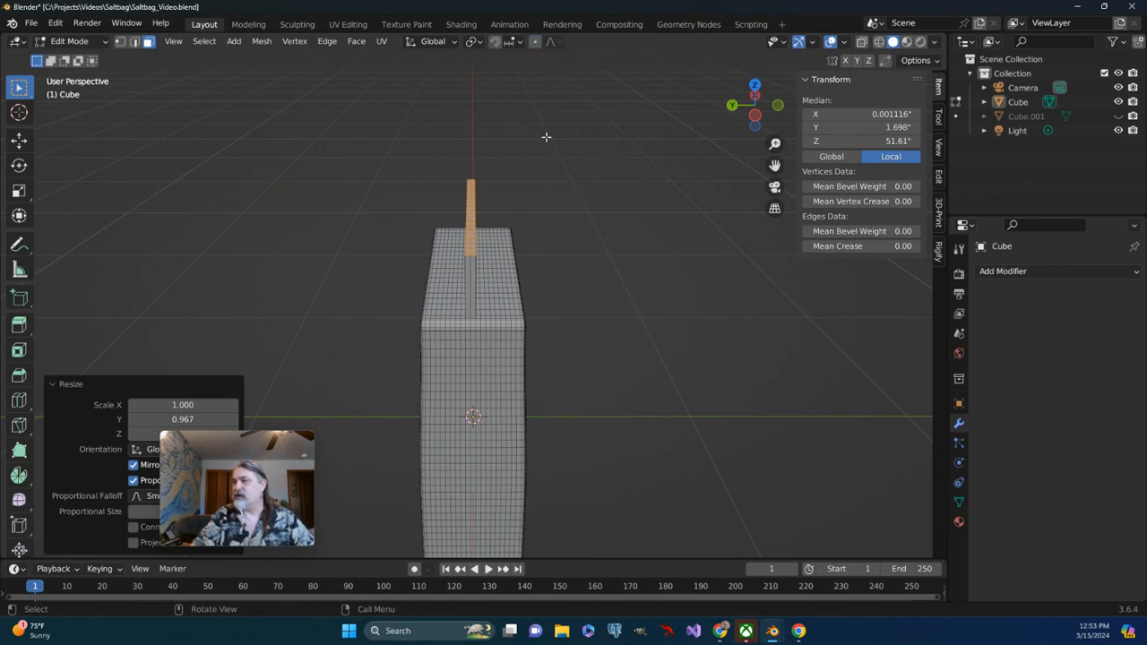
pyautogui.scroll(1, 551, 192)
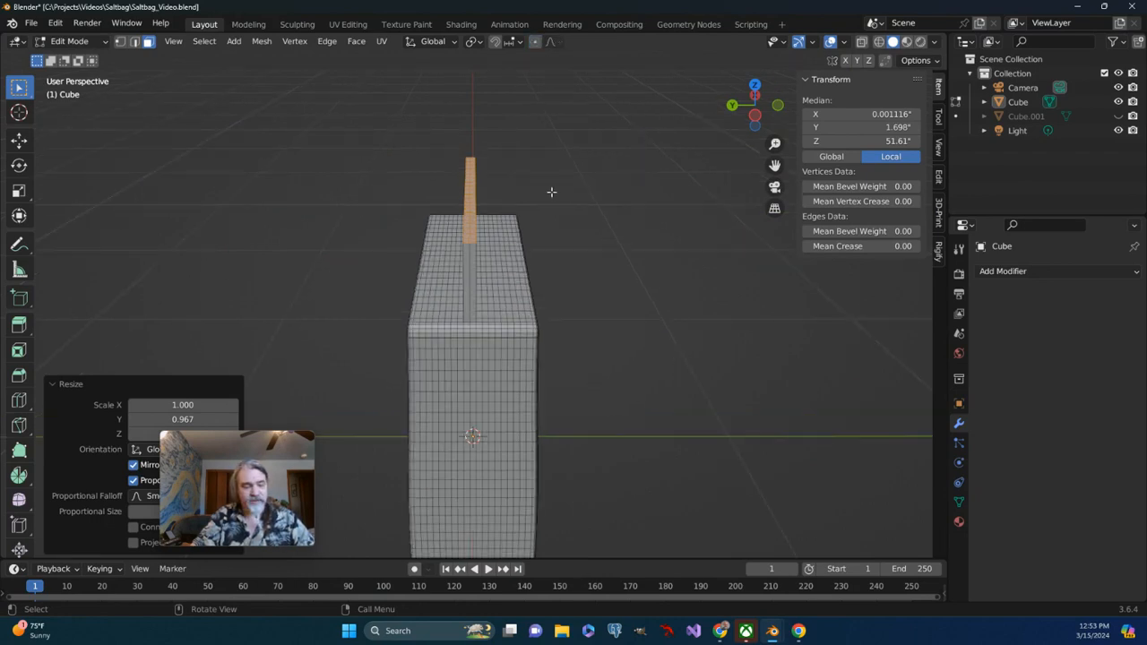
pyautogui.press('s')
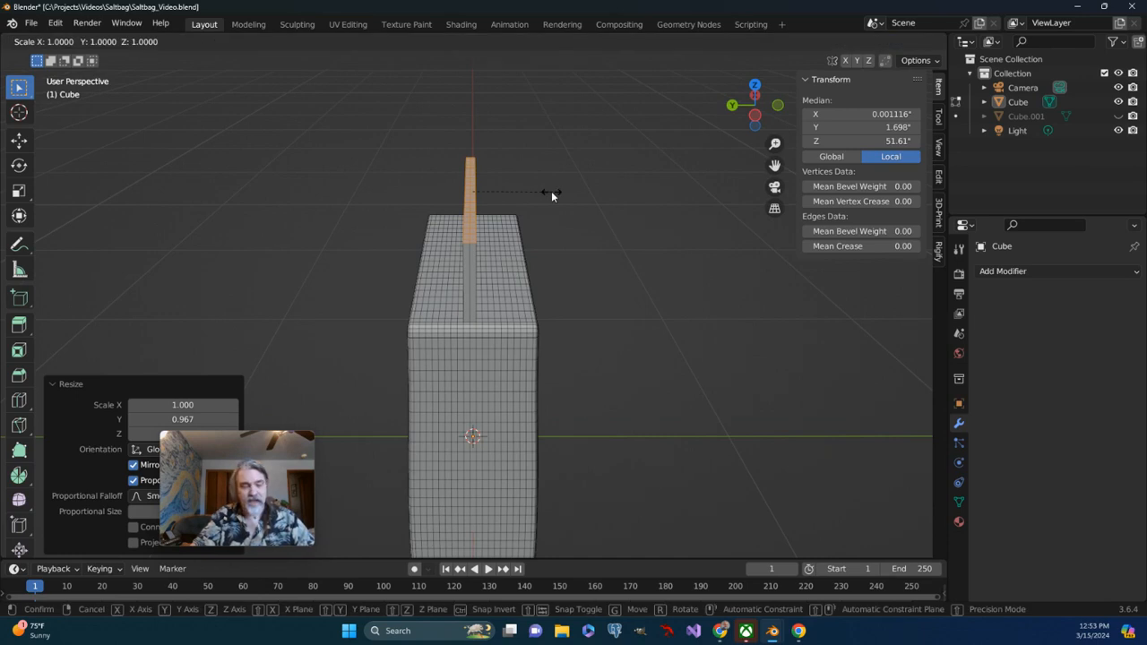
pyautogui.press('y')
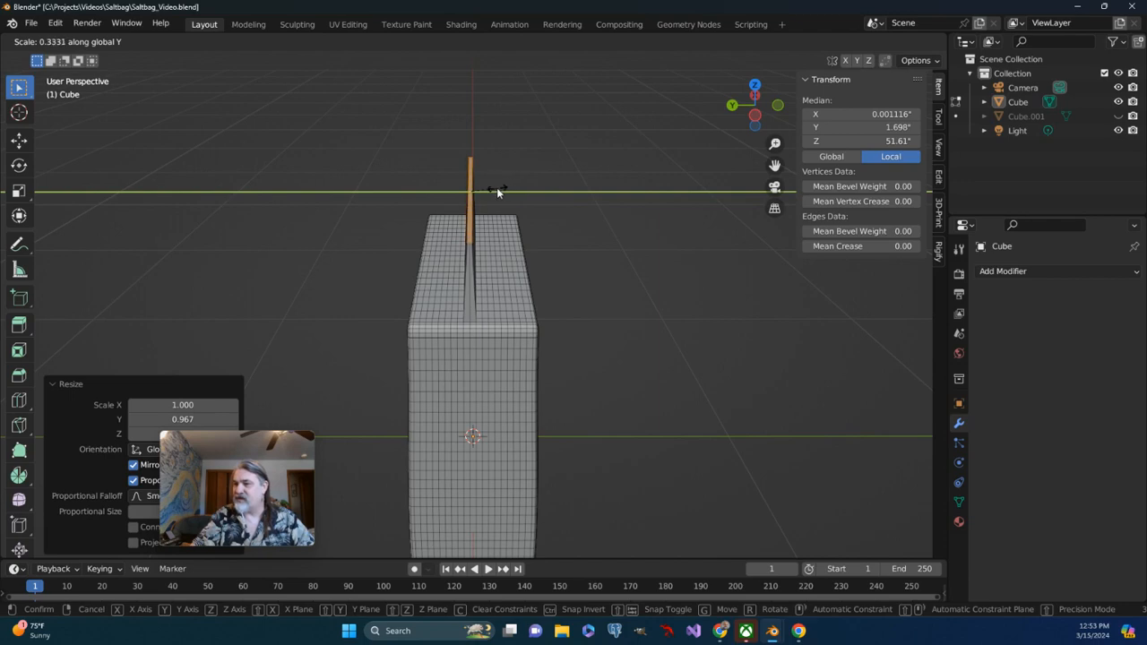
pyautogui.click(496, 187)
# Step: Select all vertical edges of the flap from the front view, using edge selection mode with X-ray on
pyautogui.moveTo(496, 187); pyautogui.dragTo(285, 192, button='middle')
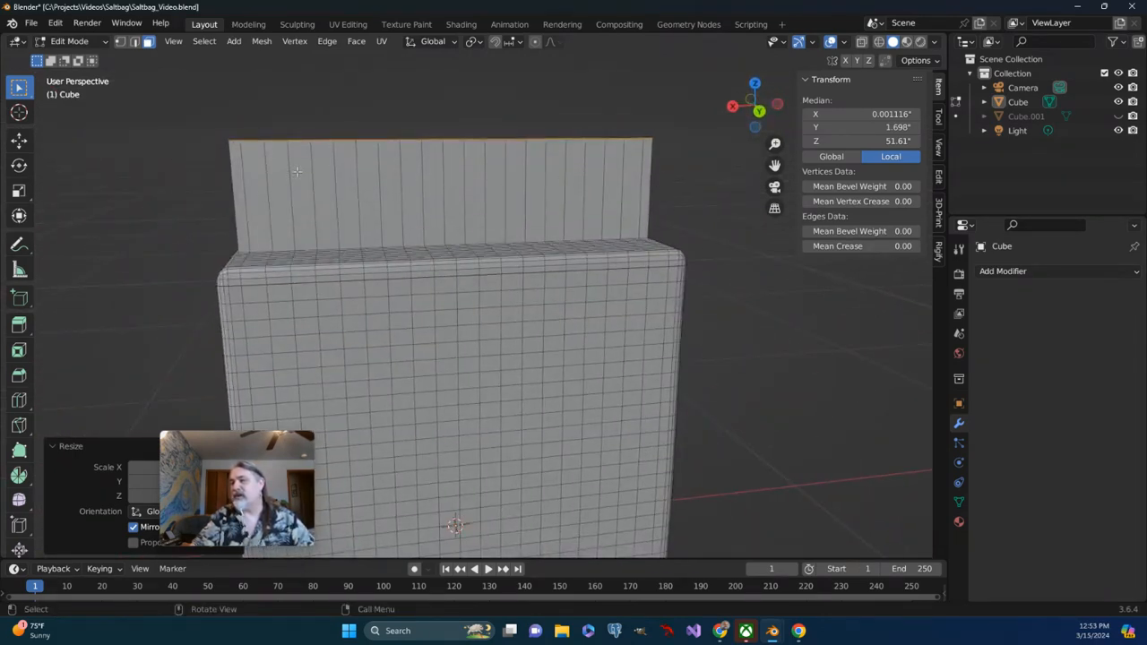
pyautogui.moveTo(552, 190); pyautogui.dragTo(464, 200, button='middle')
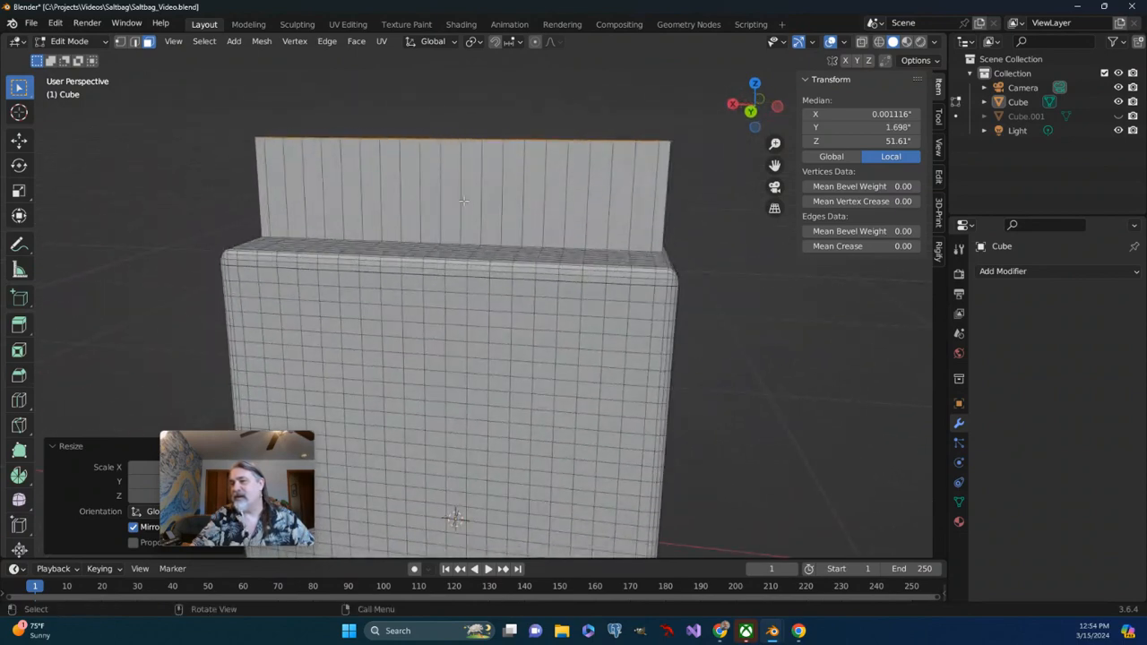
pyautogui.moveTo(274, 169); pyautogui.dragTo(290, 171, button='middle')
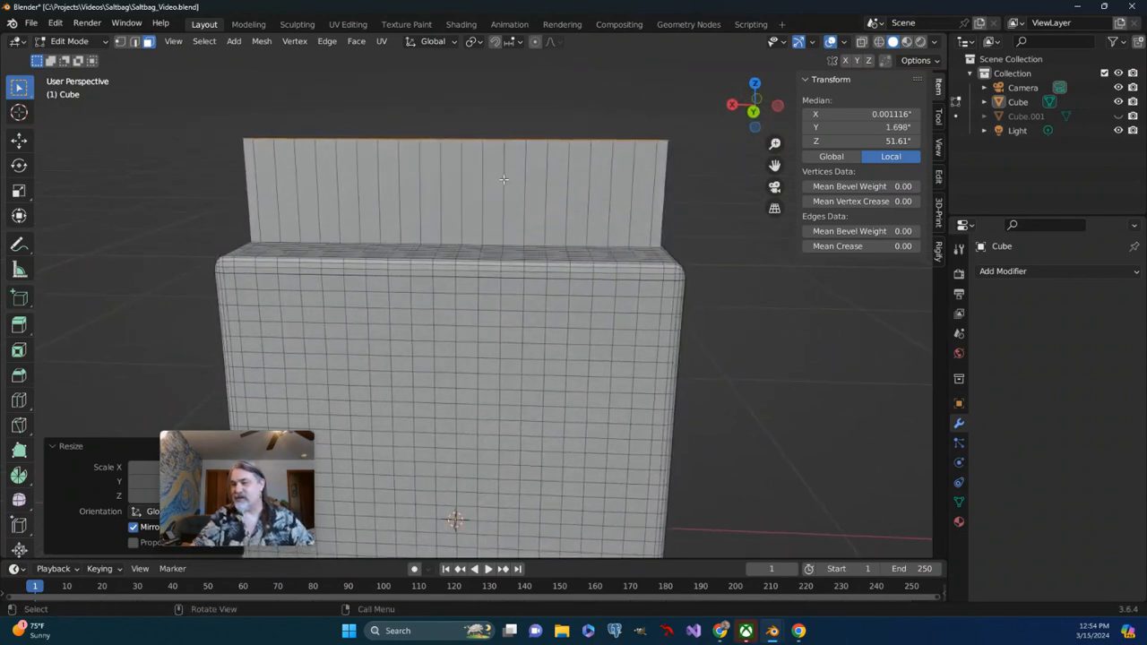
pyautogui.moveTo(503, 180)
pyautogui.mouseDown(button='middle')
pyautogui.moveTo(647, 180)
pyautogui.moveTo(521, 174)
pyautogui.mouseUp(button='middle')
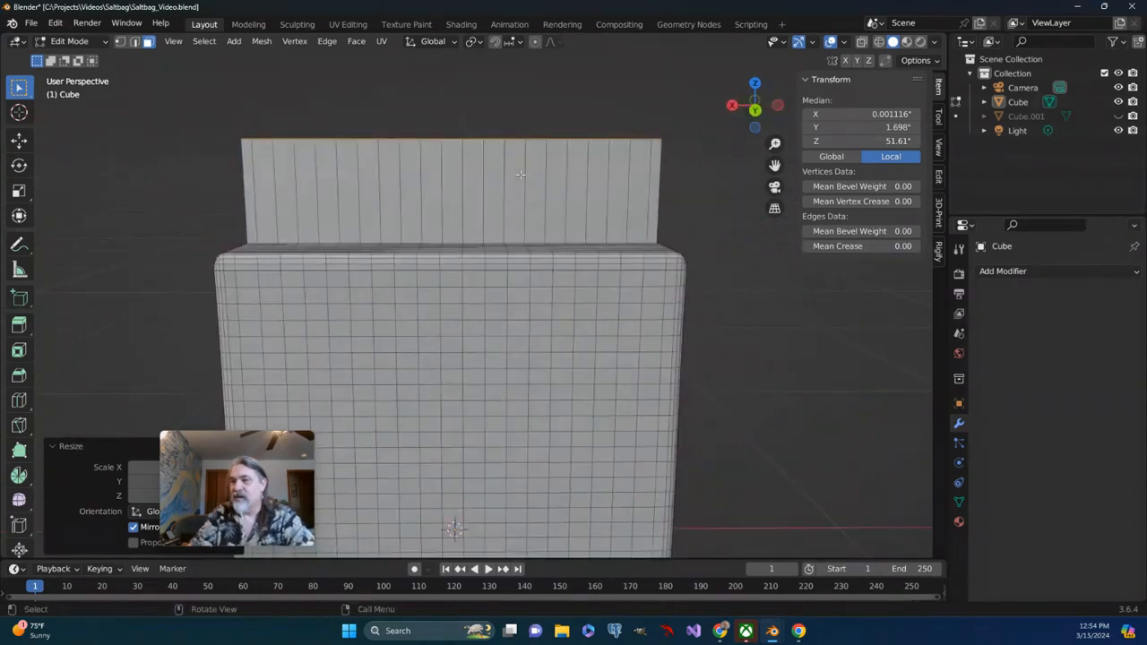
pyautogui.click(134, 42)
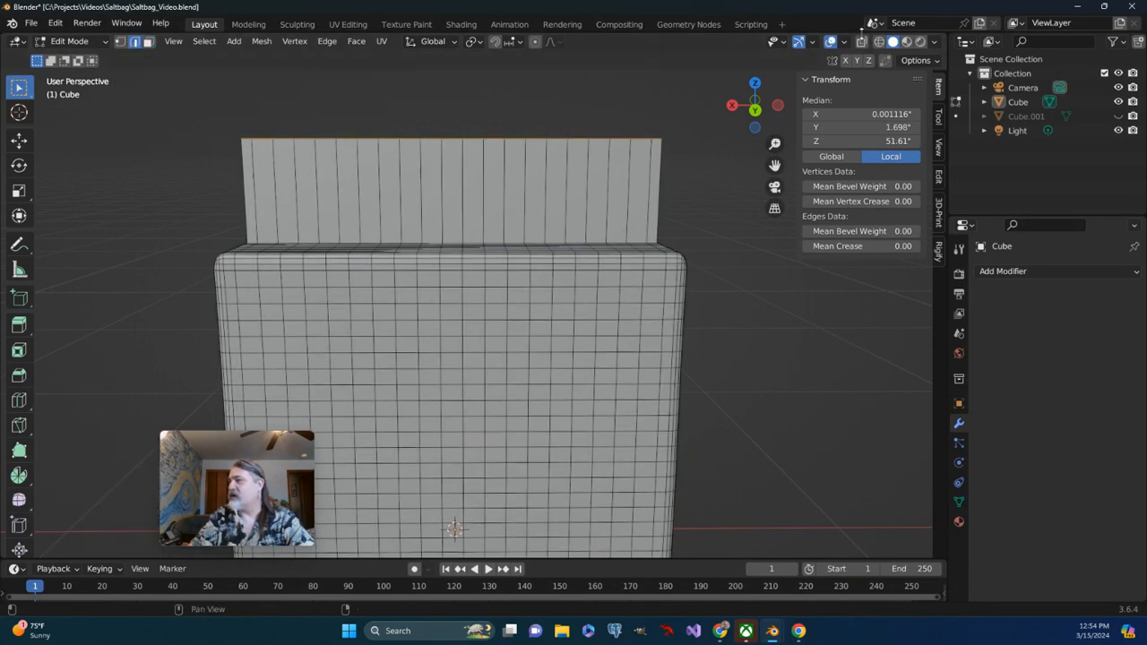
pyautogui.click(860, 42)
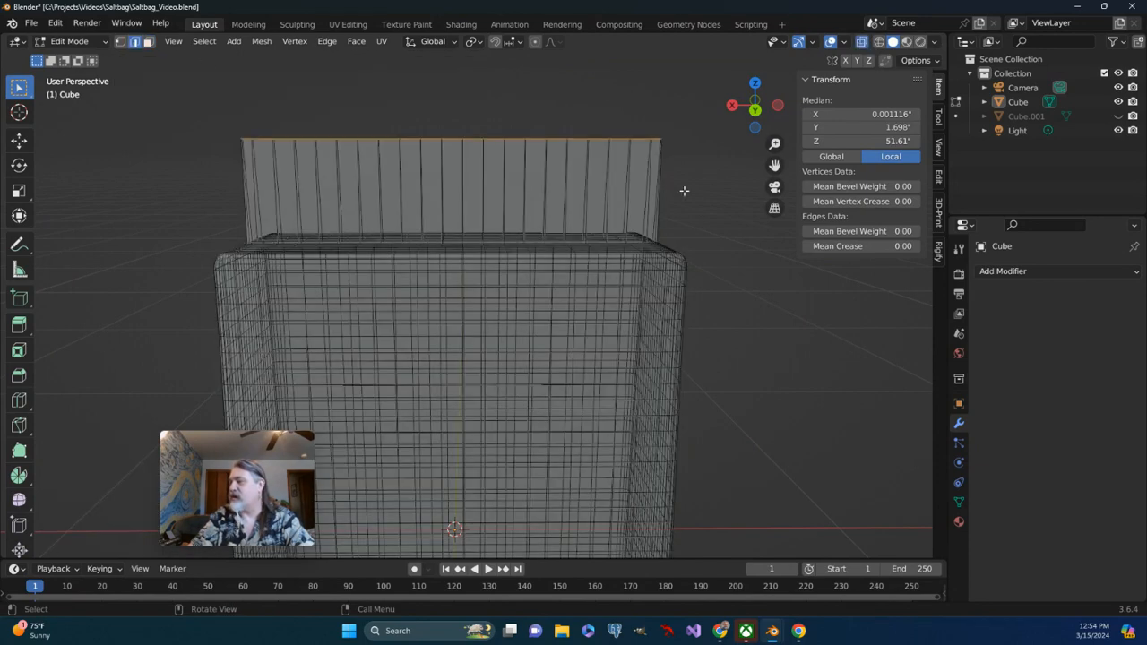
pyautogui.moveTo(664, 203); pyautogui.dragTo(658, 197, button='middle')
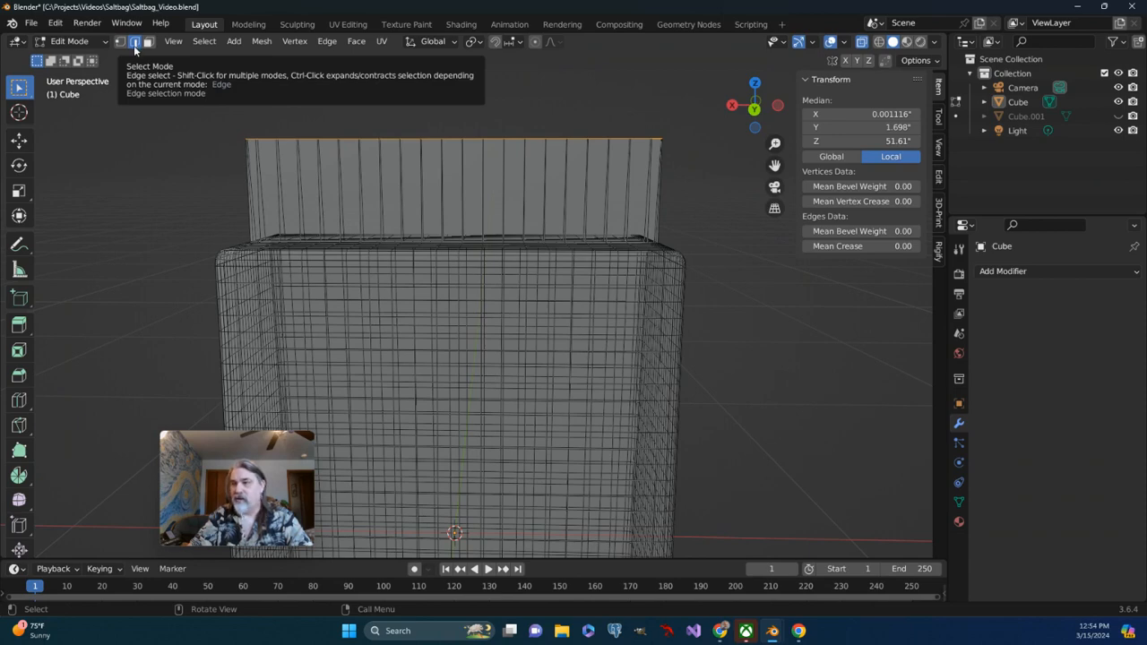
pyautogui.moveTo(304, 135); pyautogui.dragTo(324, 124, button='middle')
pyautogui.press('KP_3')
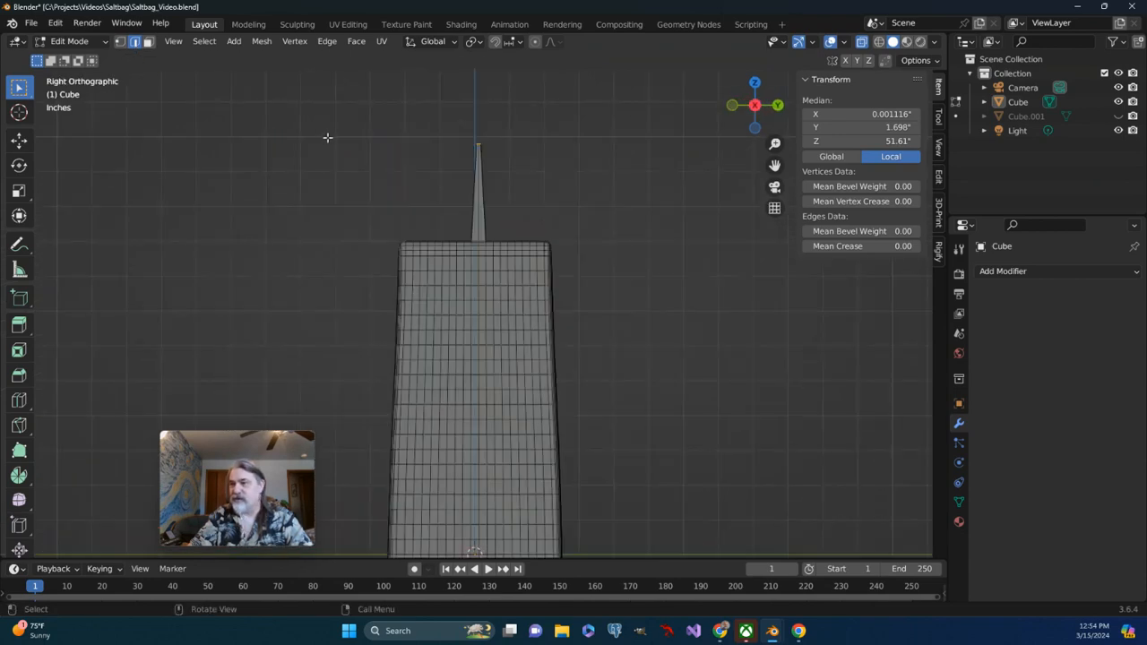
pyautogui.press('KP_1')
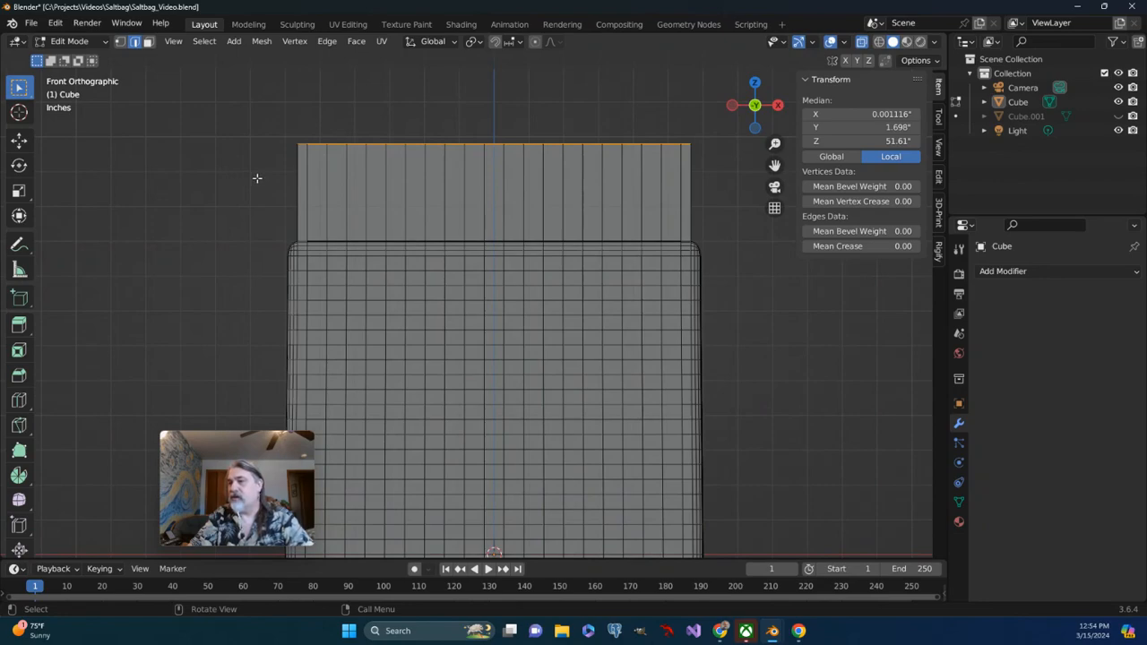
pyautogui.moveTo(256, 178); pyautogui.dragTo(716, 203)
pyautogui.moveTo(217, 126); pyautogui.dragTo(546, 207, button='middle')
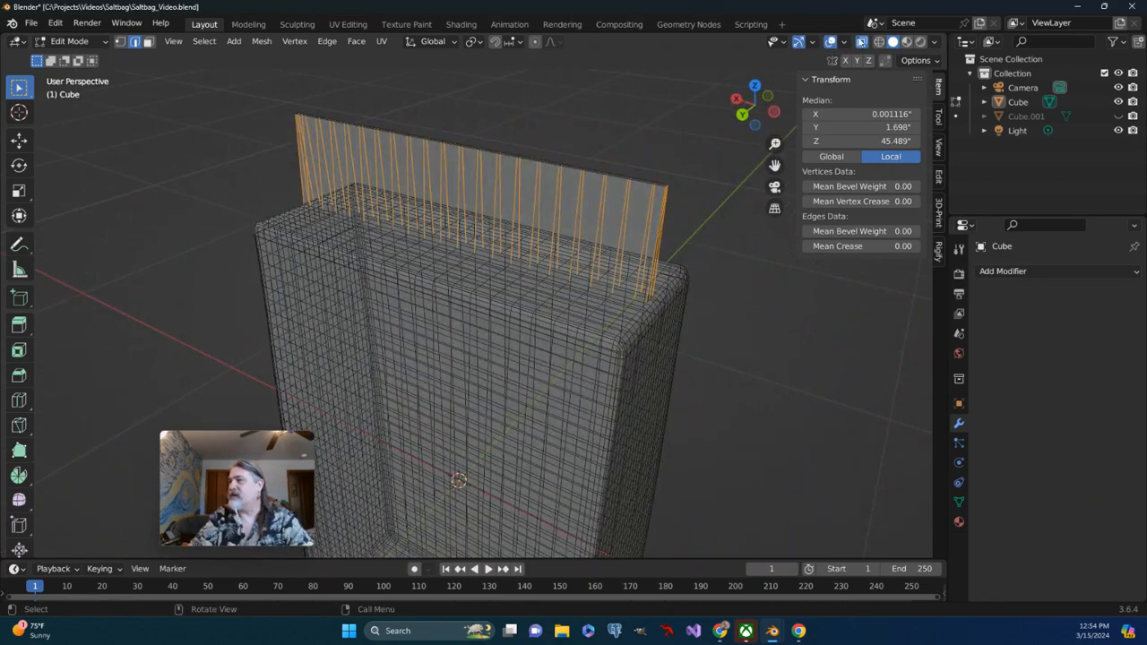
# Step: Turn off X-ray and subdivide the selected vertical edges of the flap
pyautogui.hotkey('alt', 'z')
pyautogui.moveTo(645, 166)
pyautogui.mouseDown(button='middle')
pyautogui.moveTo(466, 187)
pyautogui.moveTo(380, 174)
pyautogui.mouseUp(button='middle')
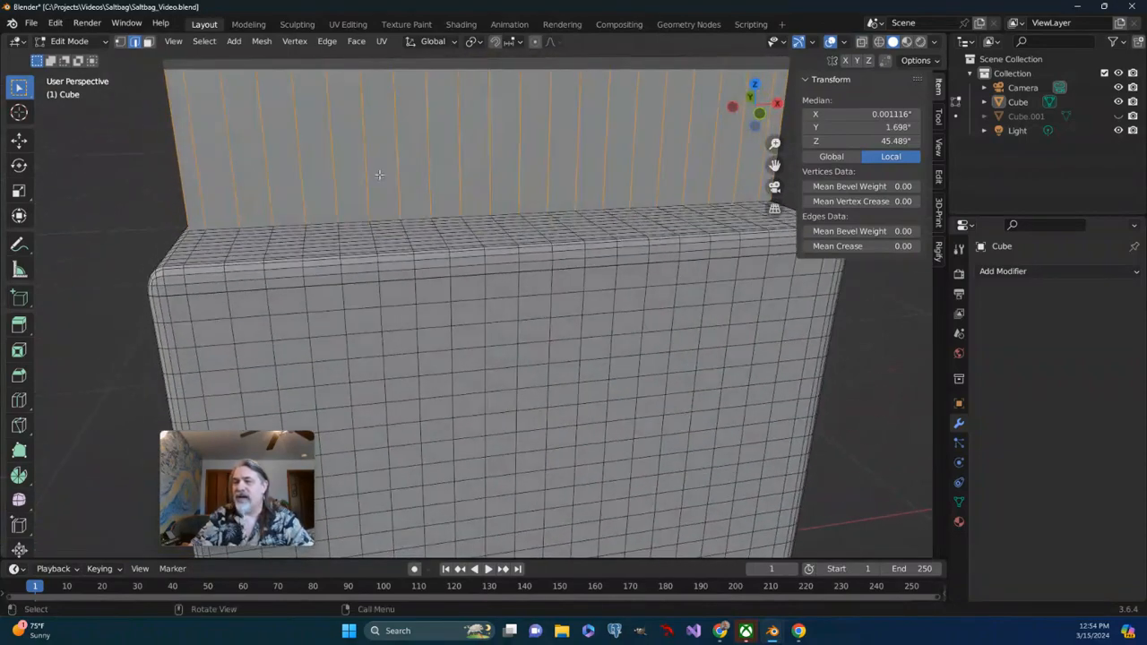
pyautogui.moveTo(263, 192); pyautogui.dragTo(134, 180, button='middle')
pyautogui.rightClick(136, 169)
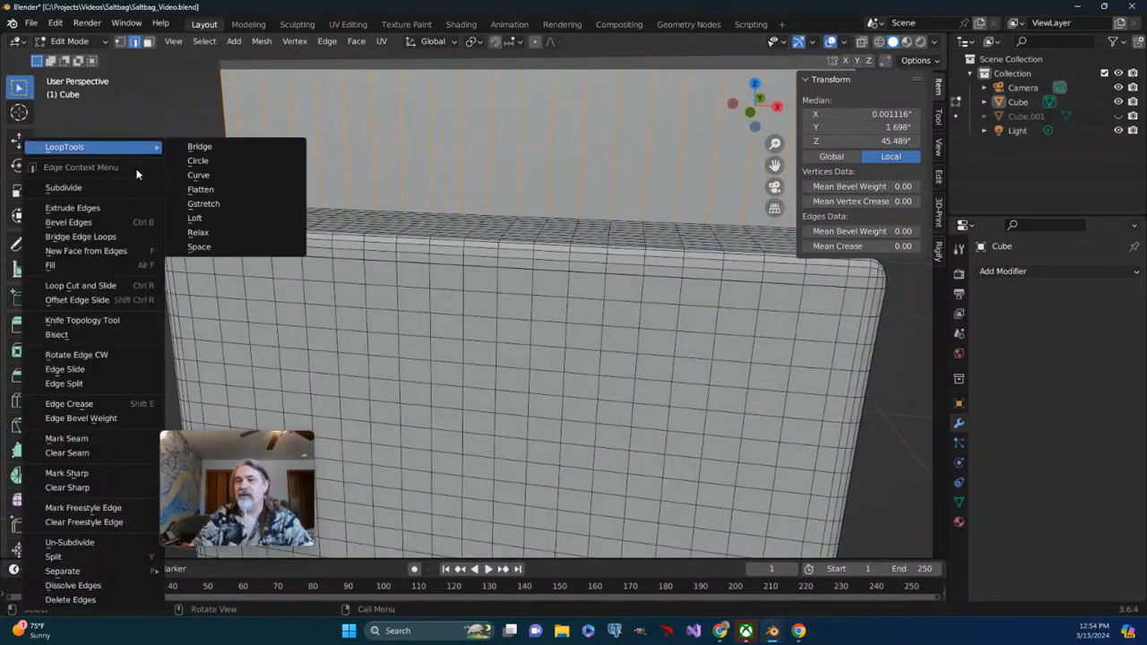
pyautogui.click(105, 186)
pyautogui.scroll(-4, 278, 148)
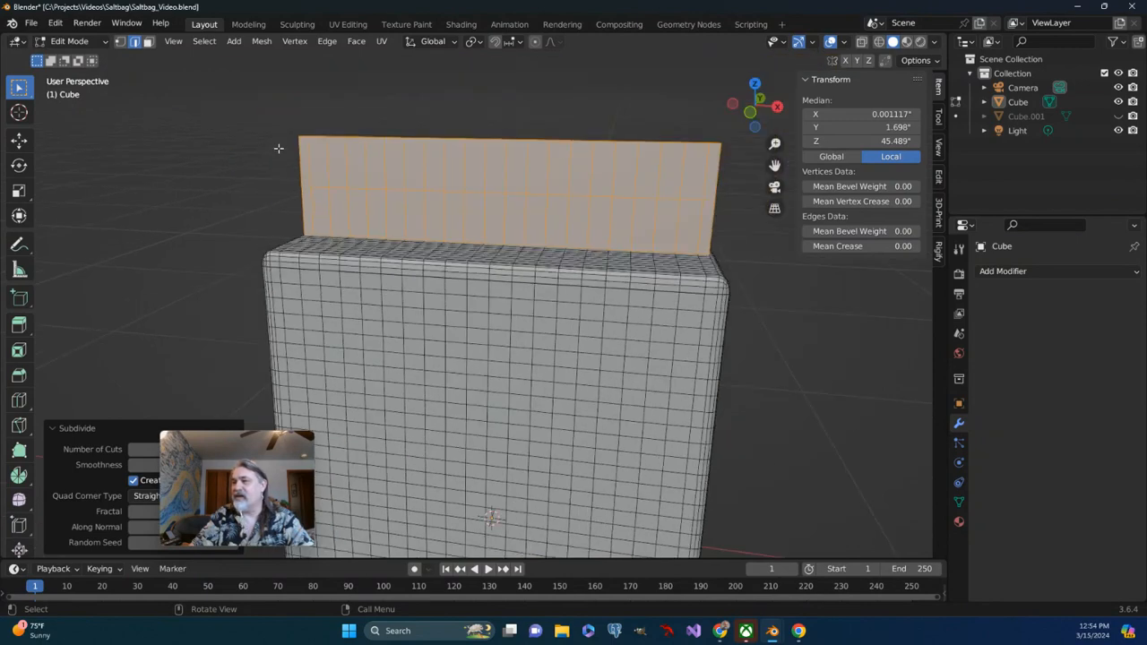
pyautogui.moveTo(279, 148); pyautogui.dragTo(287, 149, button='middle')
# Step: Set the flap subdivision's number of cuts to 5
pyautogui.moveTo(238, 443); pyautogui.dragTo(343, 447)
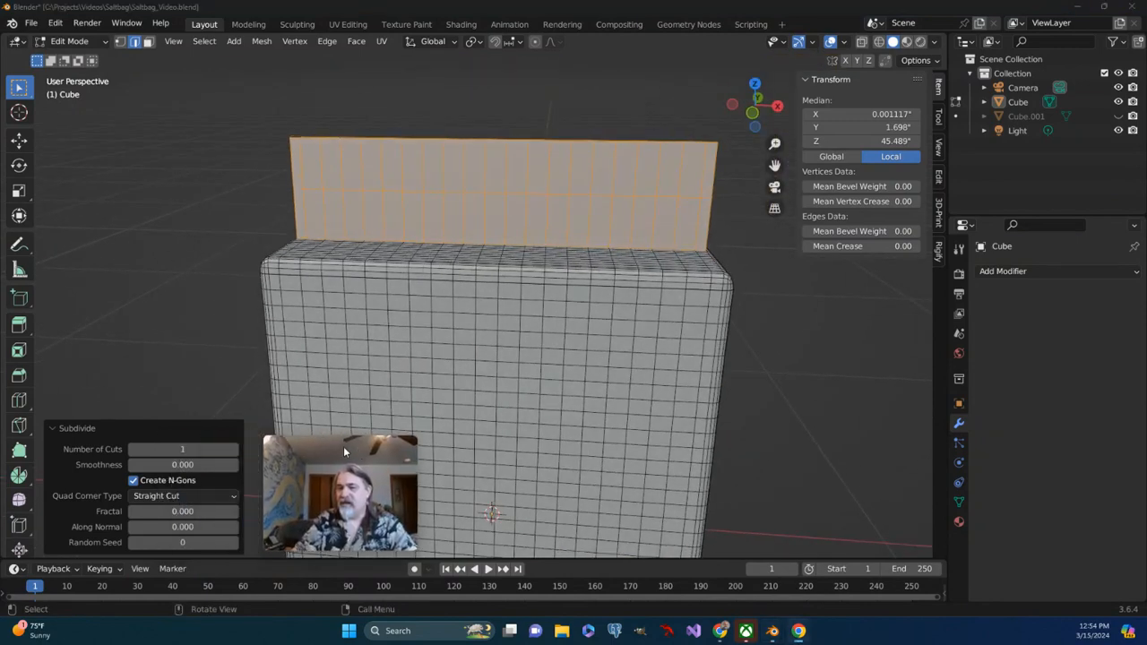
pyautogui.click(233, 451)
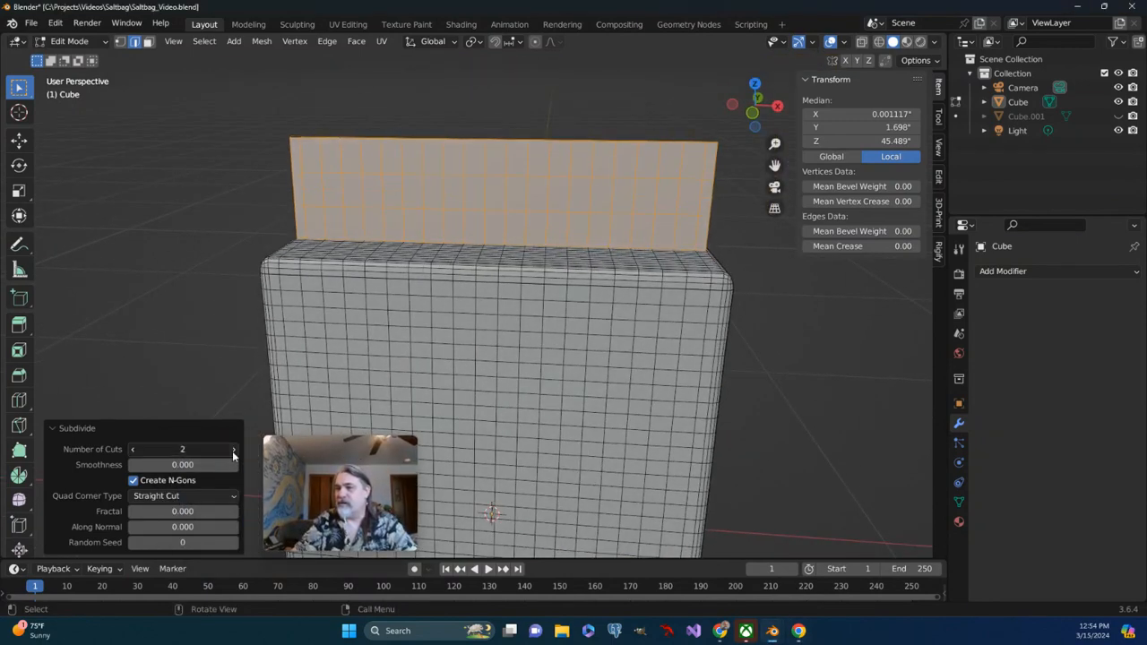
pyautogui.click(233, 451)
pyautogui.click(234, 451)
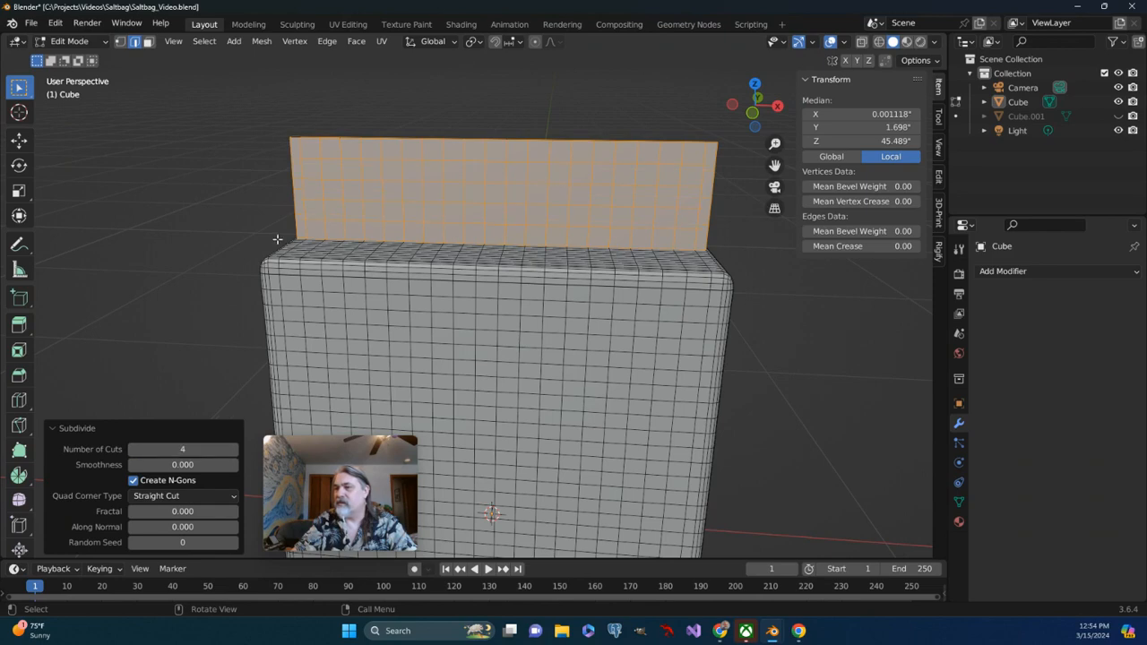
pyautogui.moveTo(277, 238); pyautogui.dragTo(408, 238, button='middle')
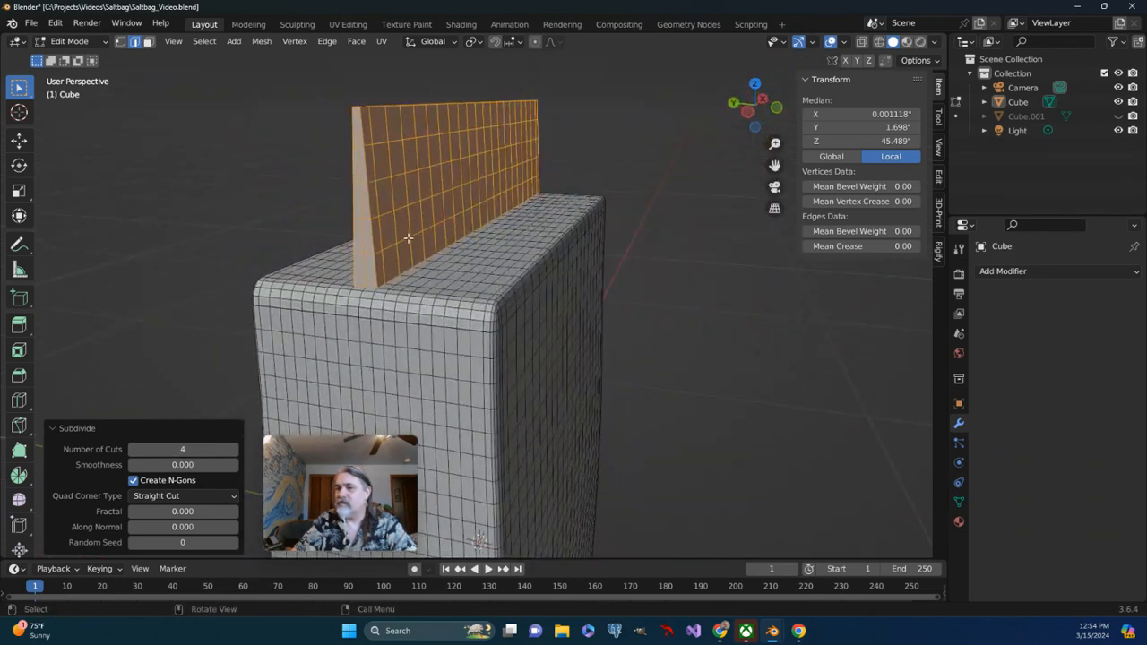
pyautogui.scroll(2, 408, 238)
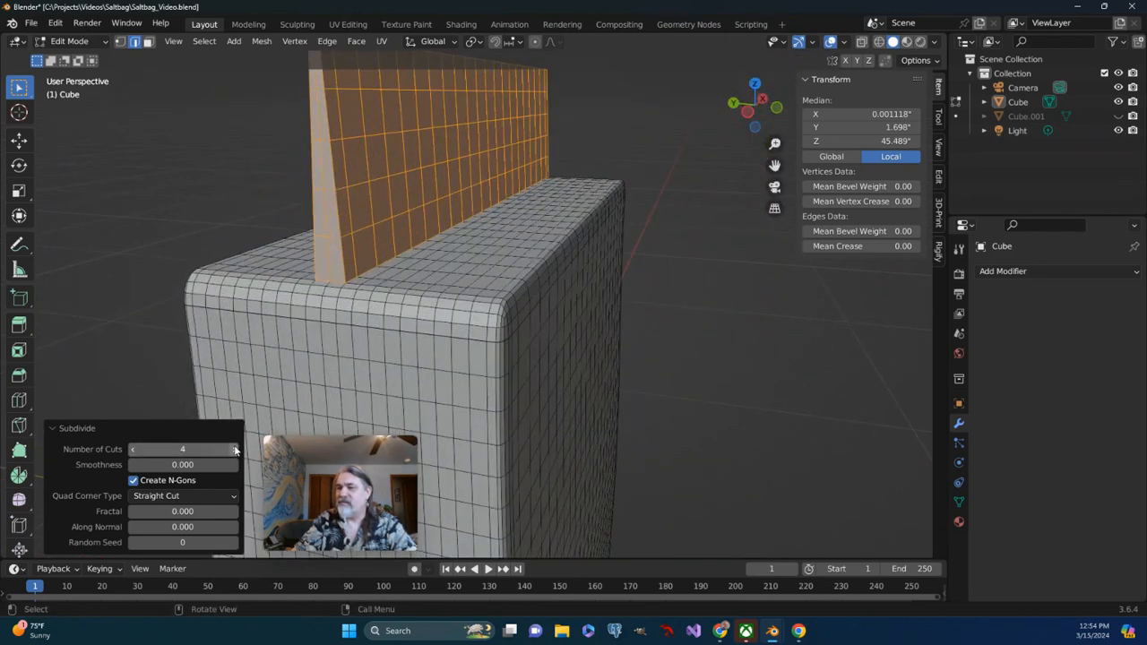
pyautogui.click(234, 450)
pyautogui.moveTo(318, 244); pyautogui.dragTo(242, 249, button='middle')
pyautogui.scroll(-3, 242, 254)
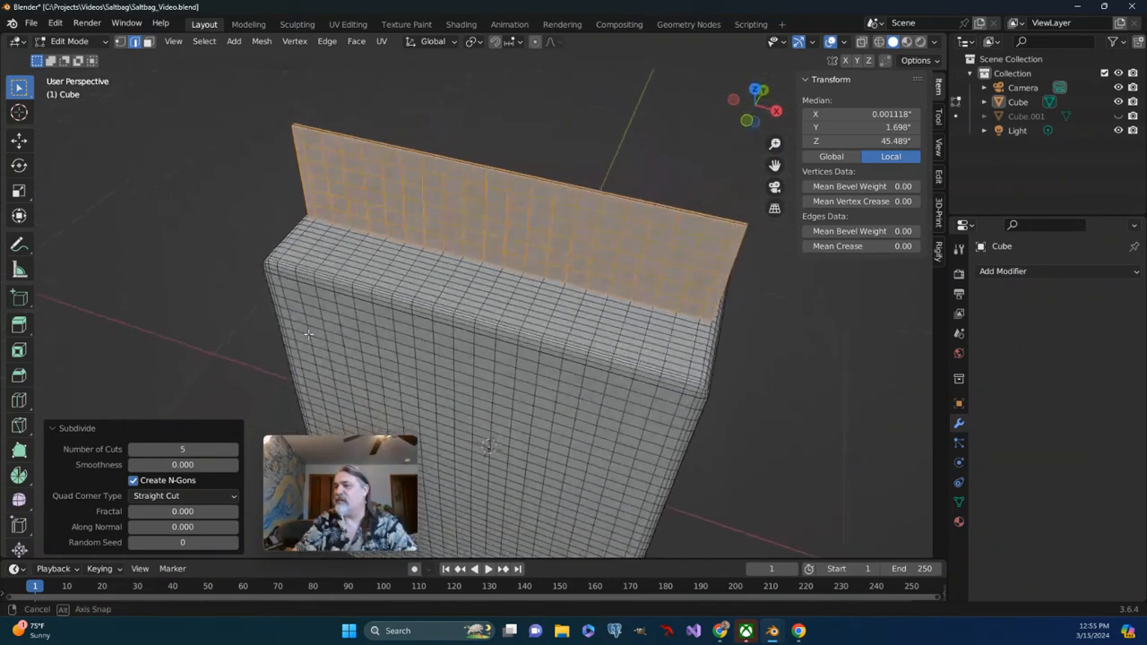
pyautogui.scroll(3, 359, 283)
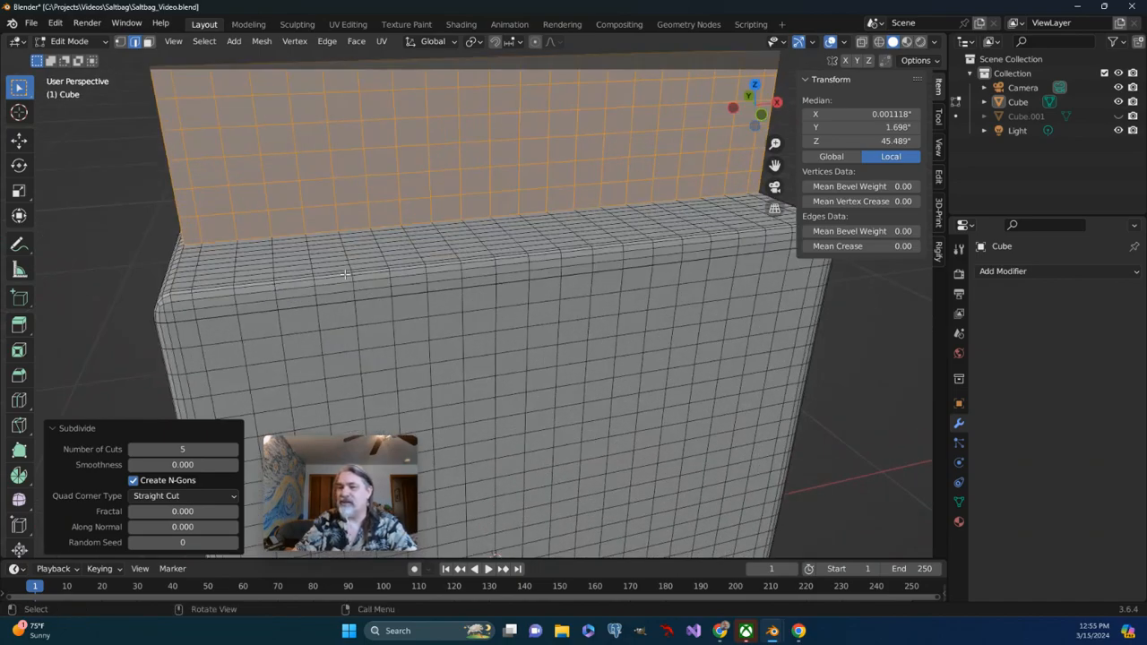